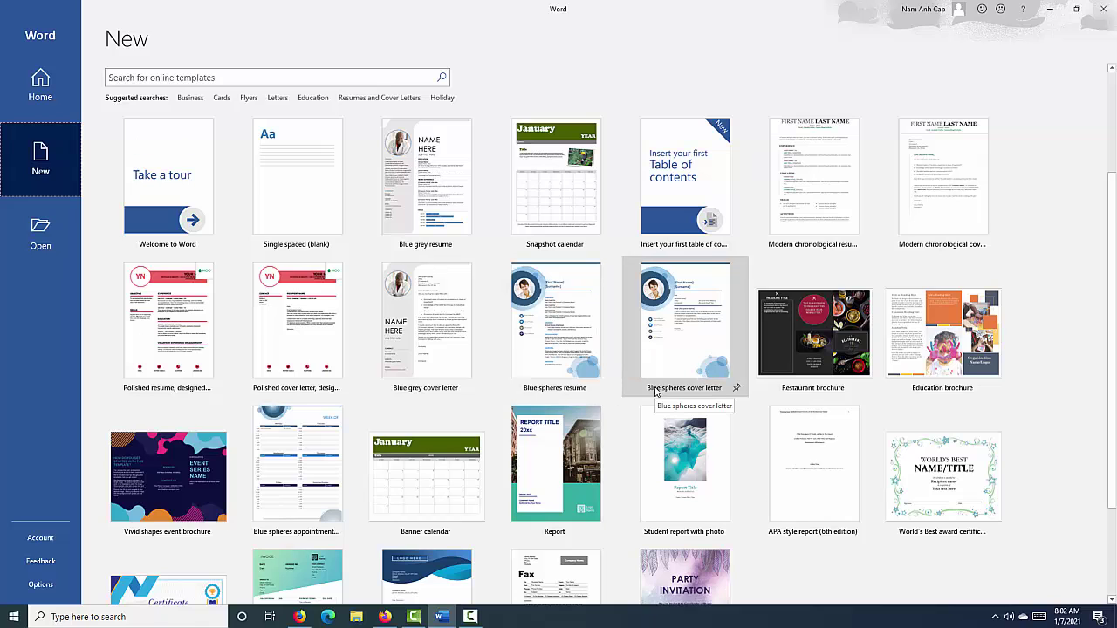
{"action": "scroll", "coordinate": [656, 392], "scroll_direction": "down", "scroll_amount": 1}
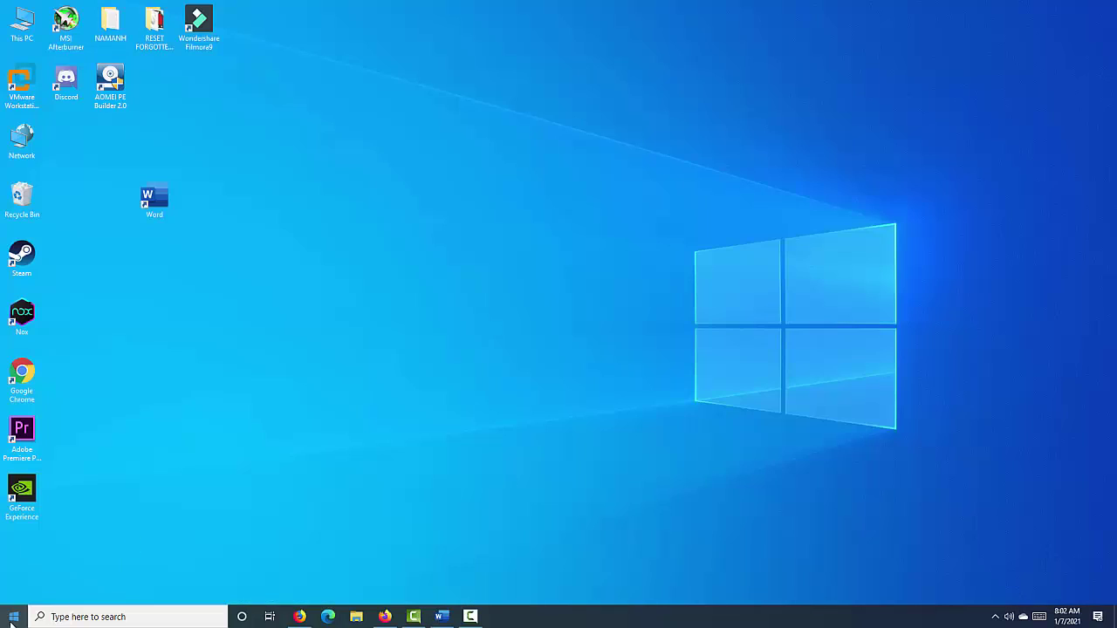
Restart the computer from the Windows desktop
{"action": "left_click", "coordinate": [12, 621]}
{"action": "left_click", "coordinate": [13, 589]}
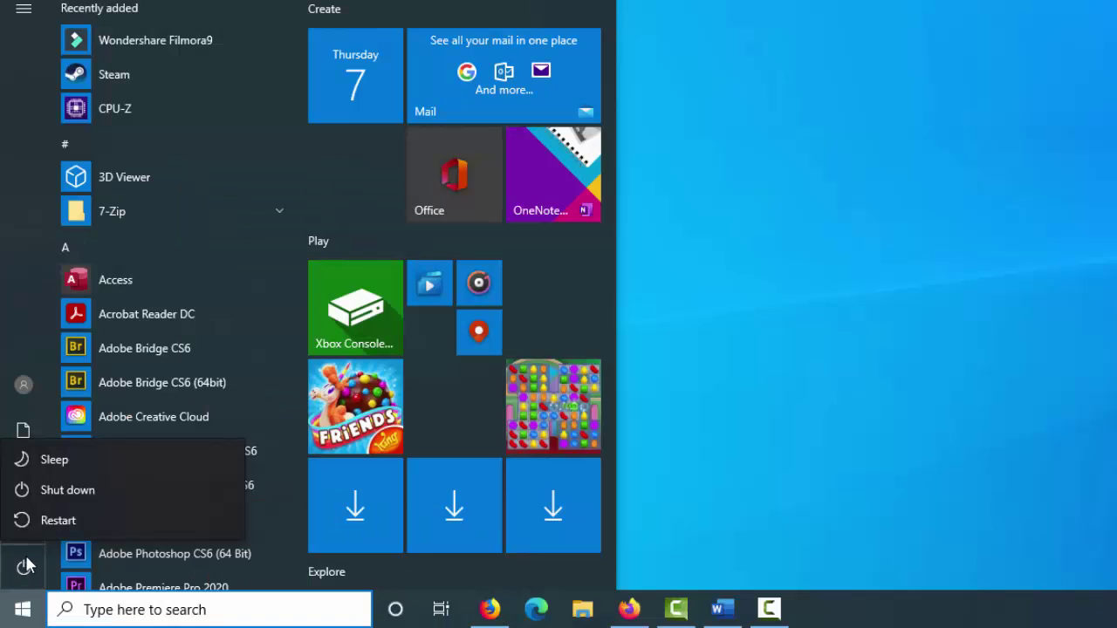
{"action": "left_click", "coordinate": [146, 521]}
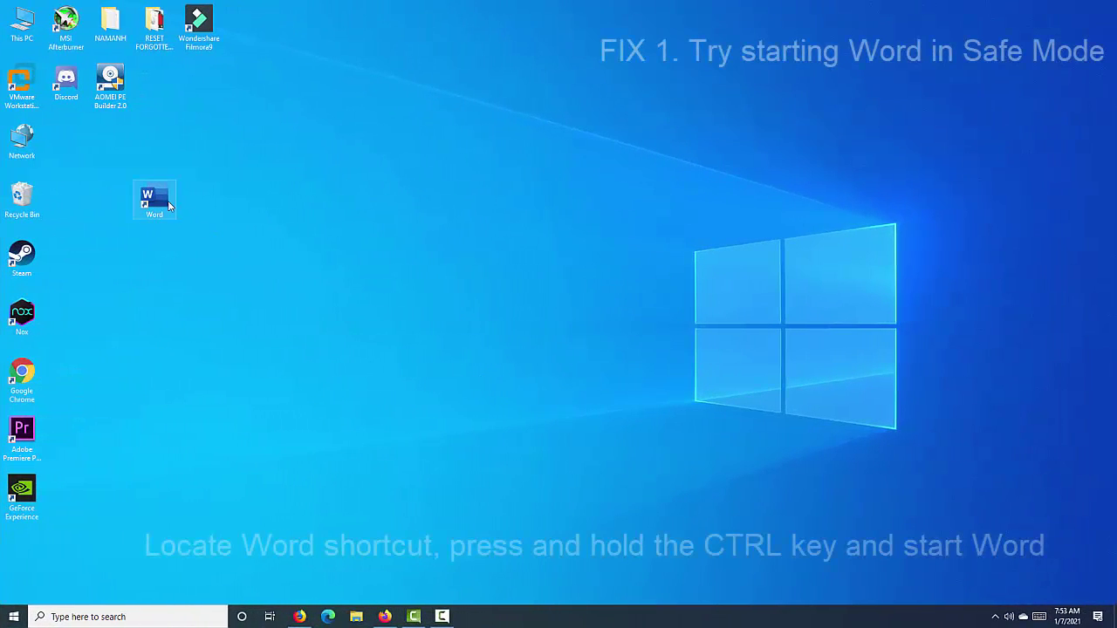
Start Word in safe mode from its desktop shortcut and accept the safe mode prompt
{"action": "left_click", "coordinate": [206, 206]}
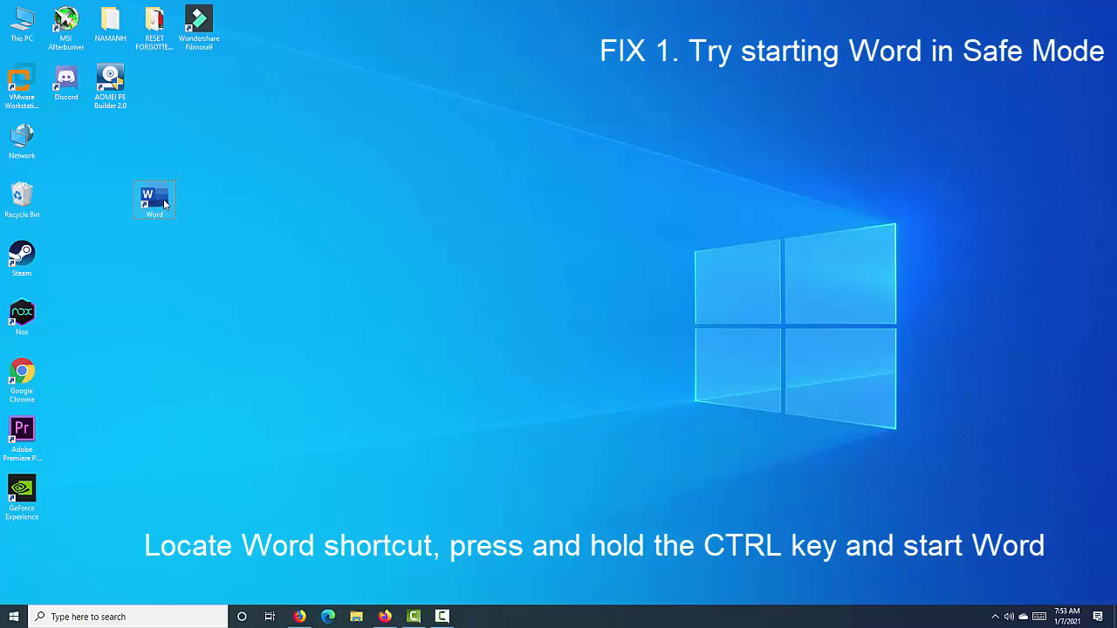
{"action": "double_click", "coordinate": [155, 199], "text": "ctrl"}
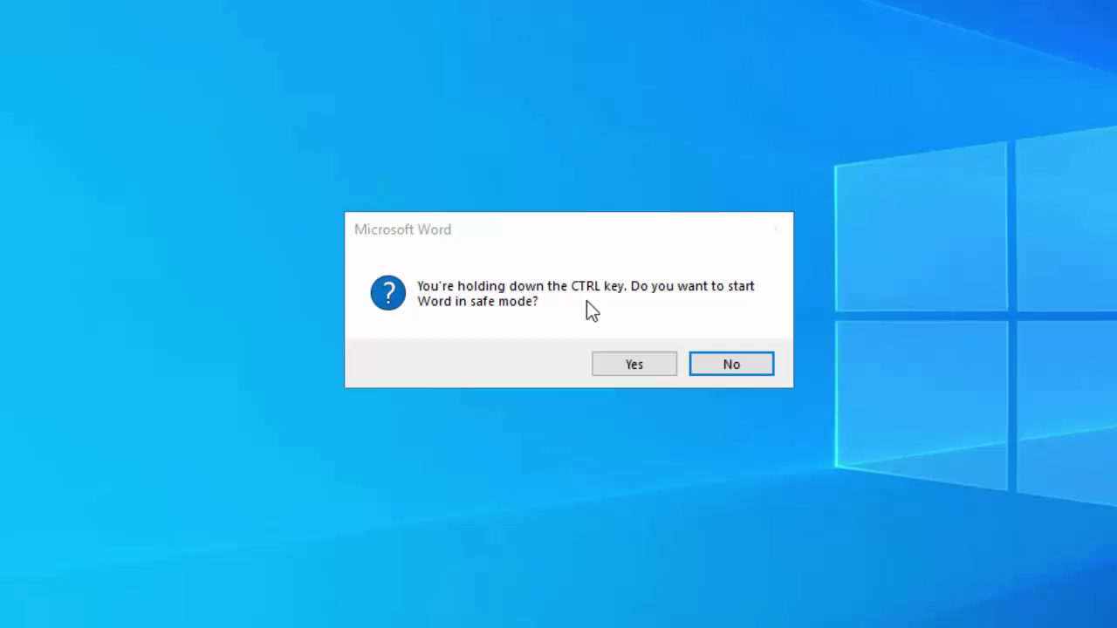
{"action": "left_click", "coordinate": [645, 365]}
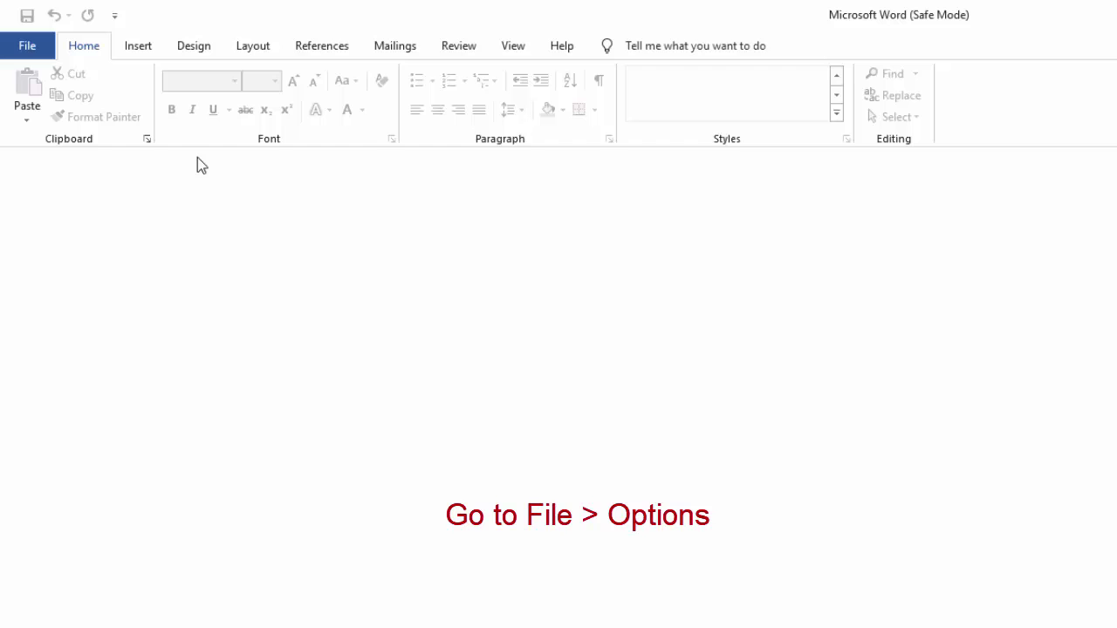
Open the COM Add-ins manager from the Add-ins section of Word Options
{"action": "left_click", "coordinate": [19, 30]}
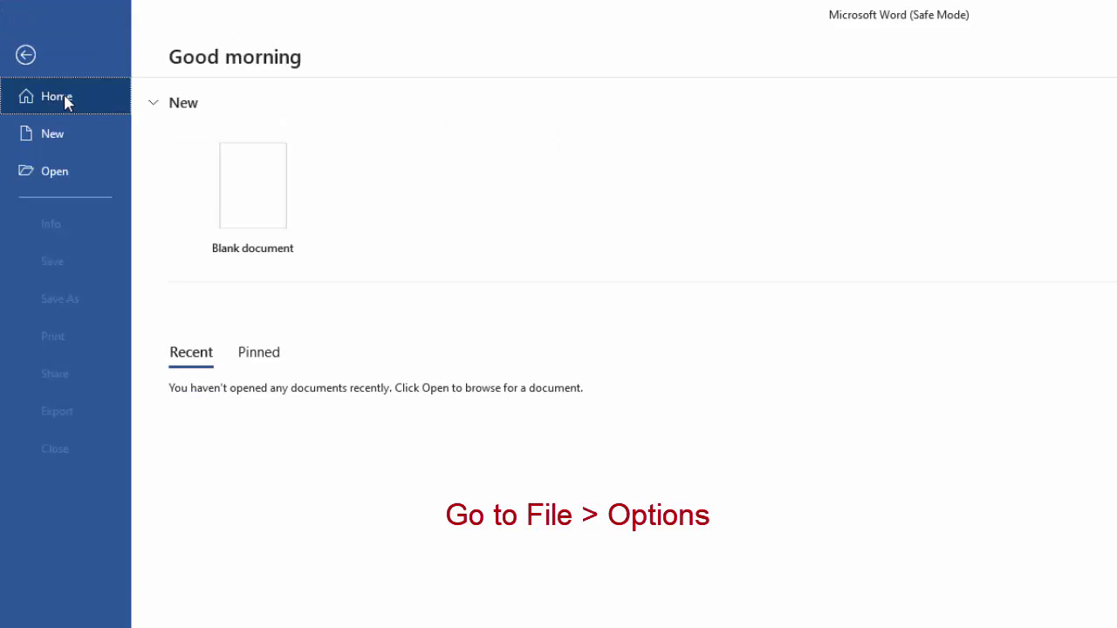
{"action": "left_click", "coordinate": [74, 566]}
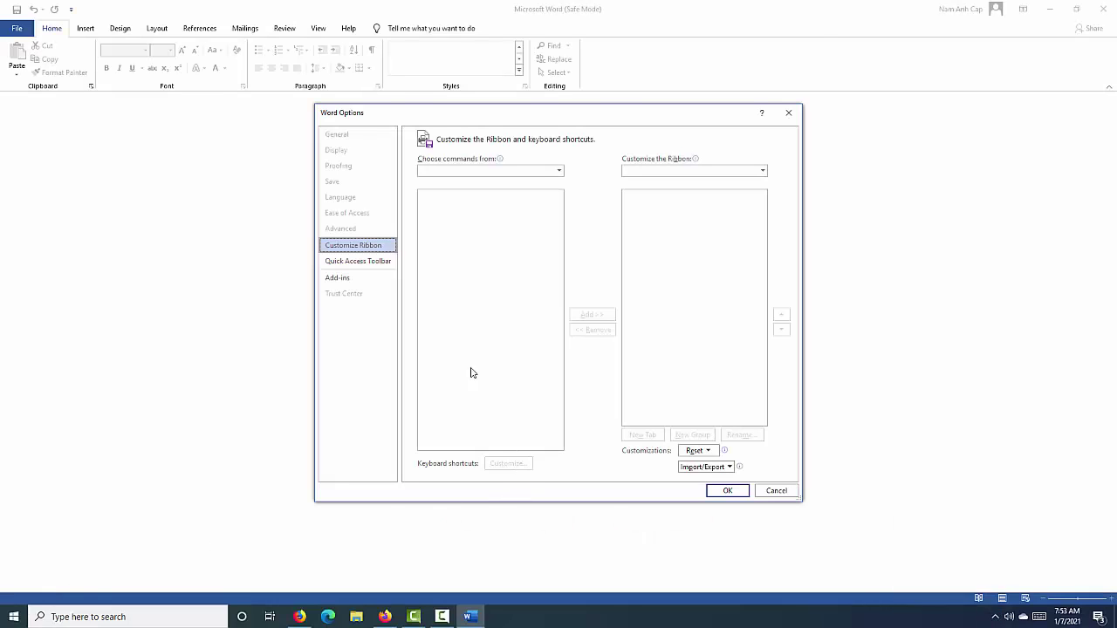
{"action": "left_click", "coordinate": [353, 278]}
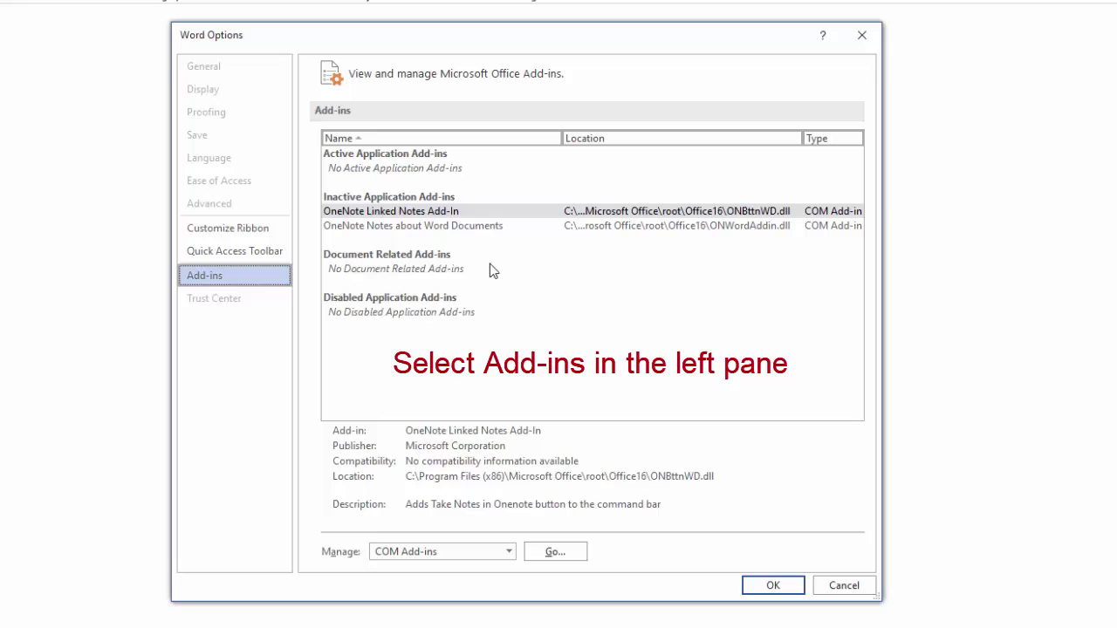
{"action": "left_click", "coordinate": [419, 225]}
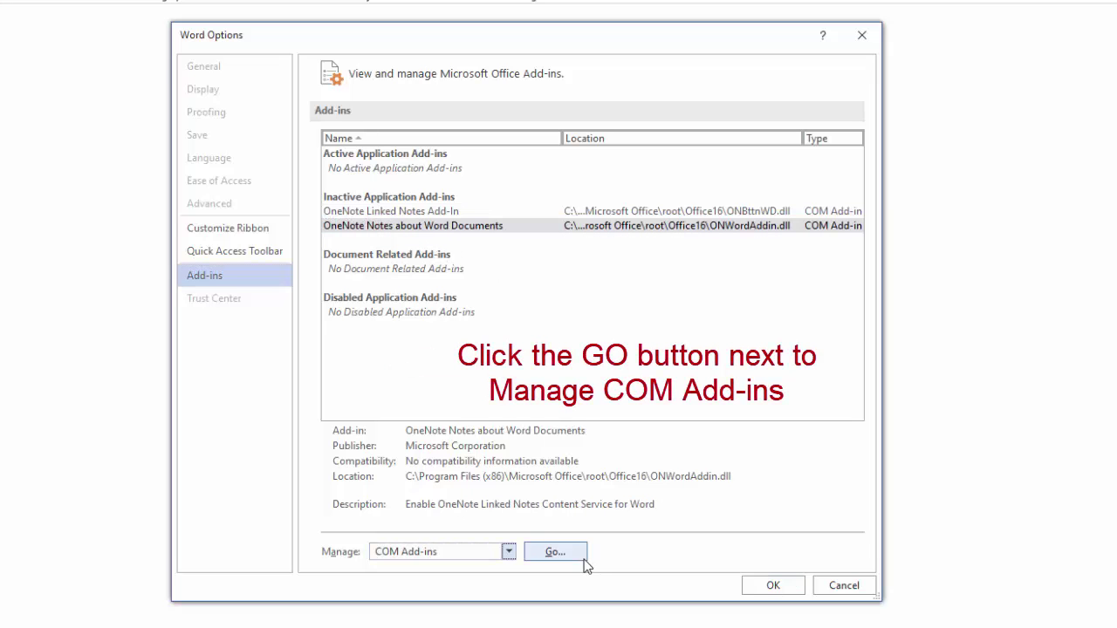
{"action": "left_click", "coordinate": [555, 552]}
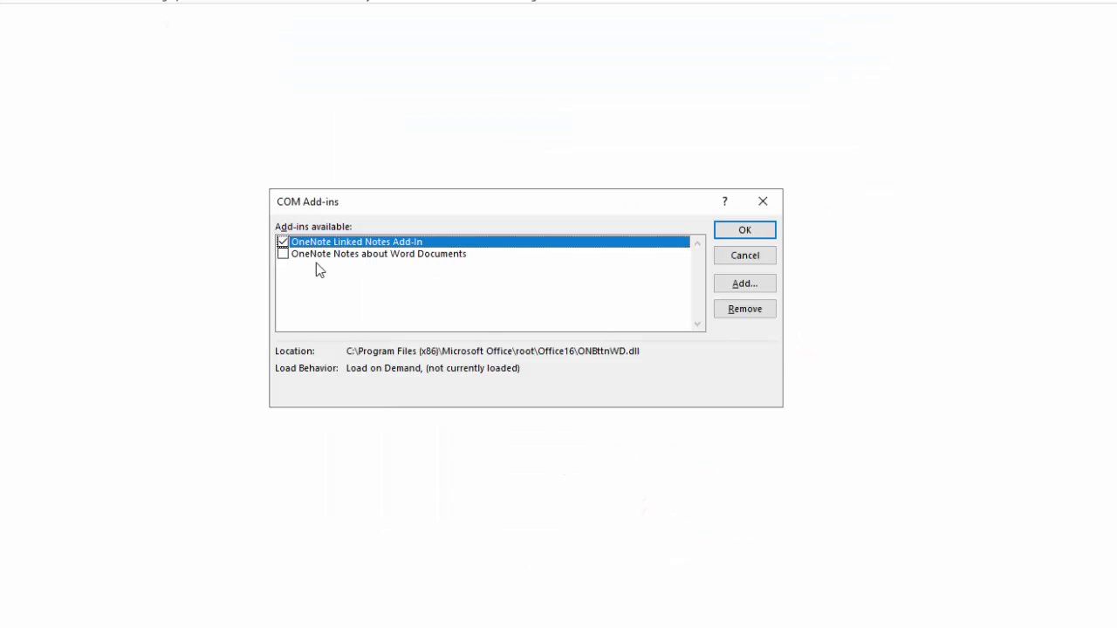
Remove the OneNote Notes about Word Documents and OneNote Linked Notes Add-In COM add-ins, confirm, and close Word
{"action": "left_click", "coordinate": [384, 256]}
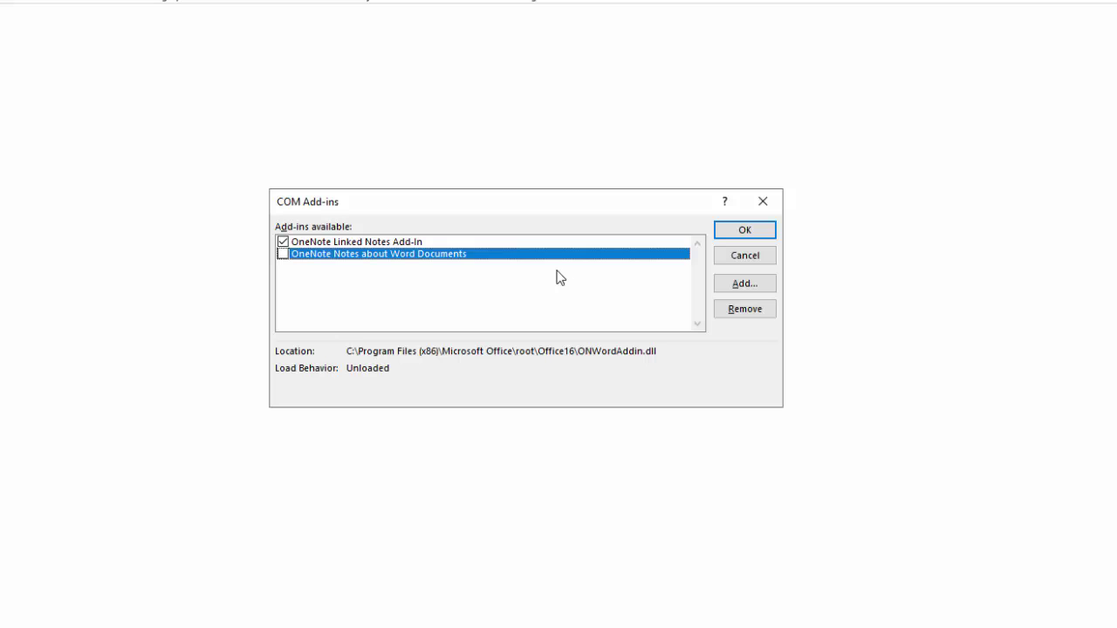
{"action": "left_click", "coordinate": [740, 312]}
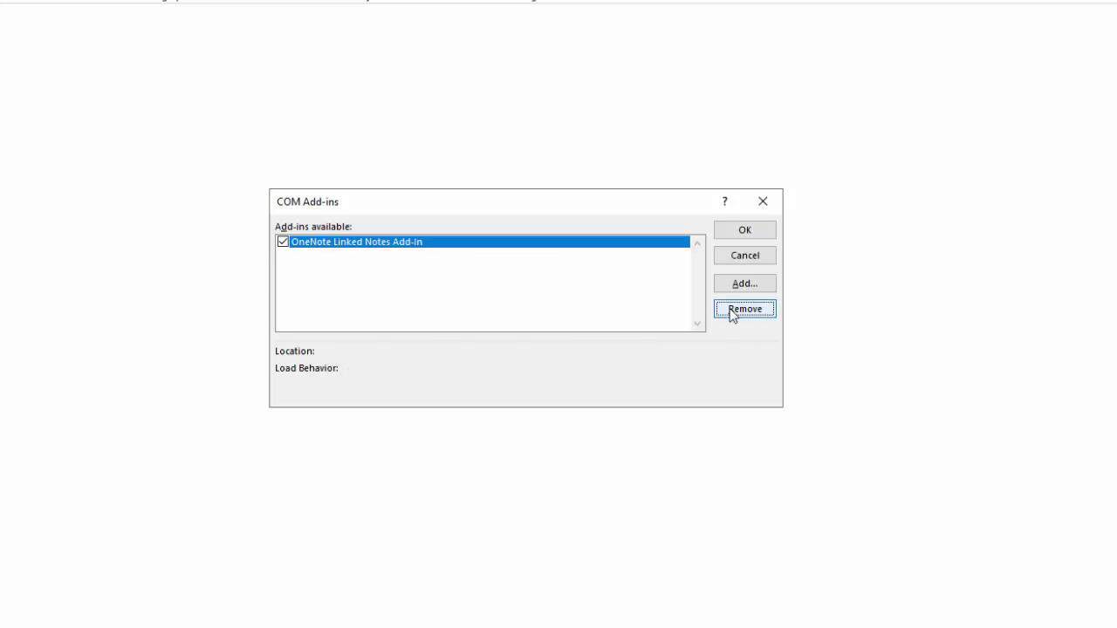
{"action": "left_click", "coordinate": [743, 317]}
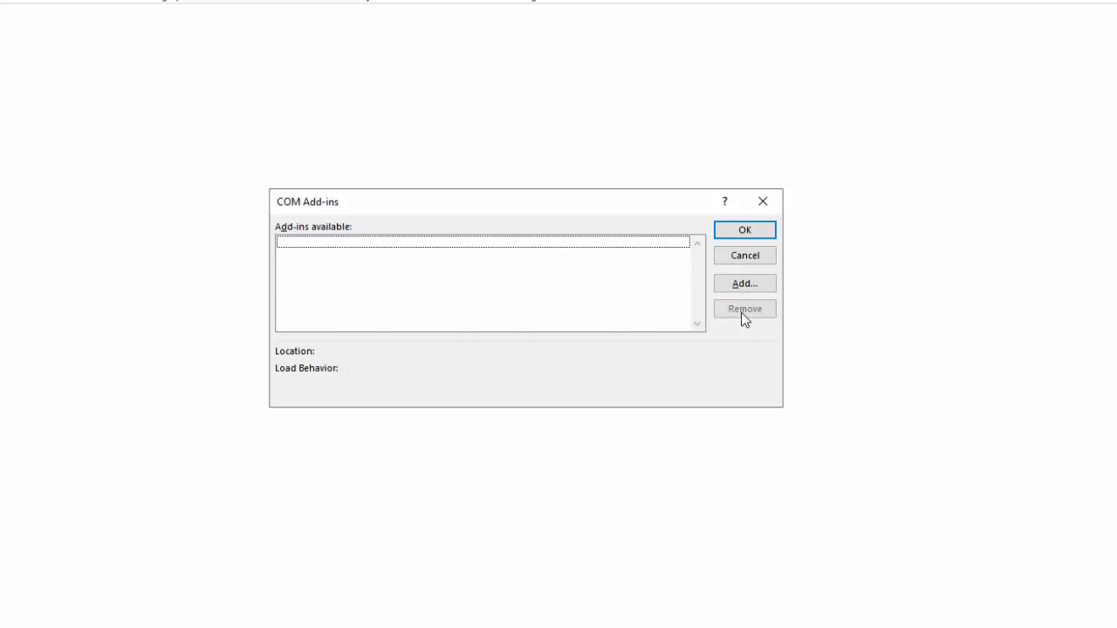
{"action": "left_click", "coordinate": [746, 230]}
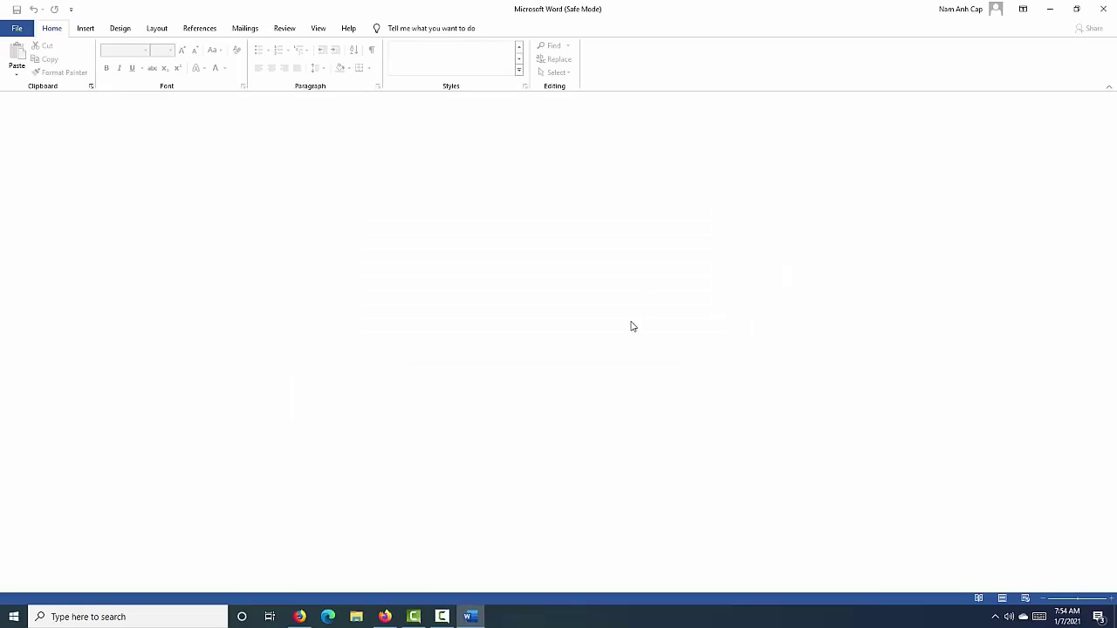
{"action": "left_click", "coordinate": [1110, 14]}
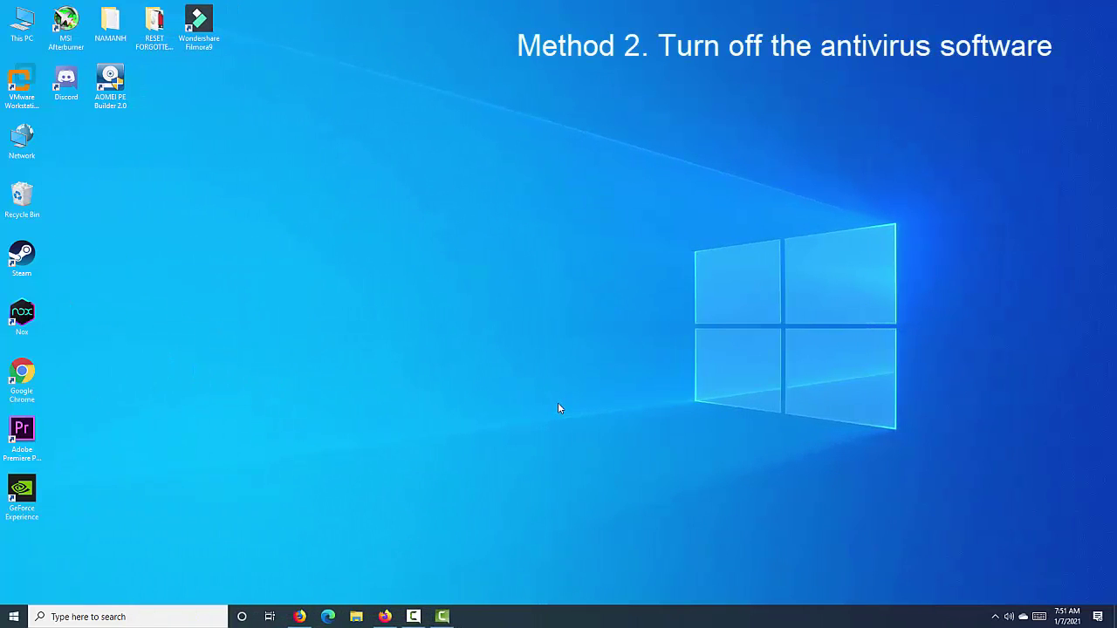
Open the Windows Security page under Update & Security in Windows Settings
{"action": "left_click", "coordinate": [14, 616]}
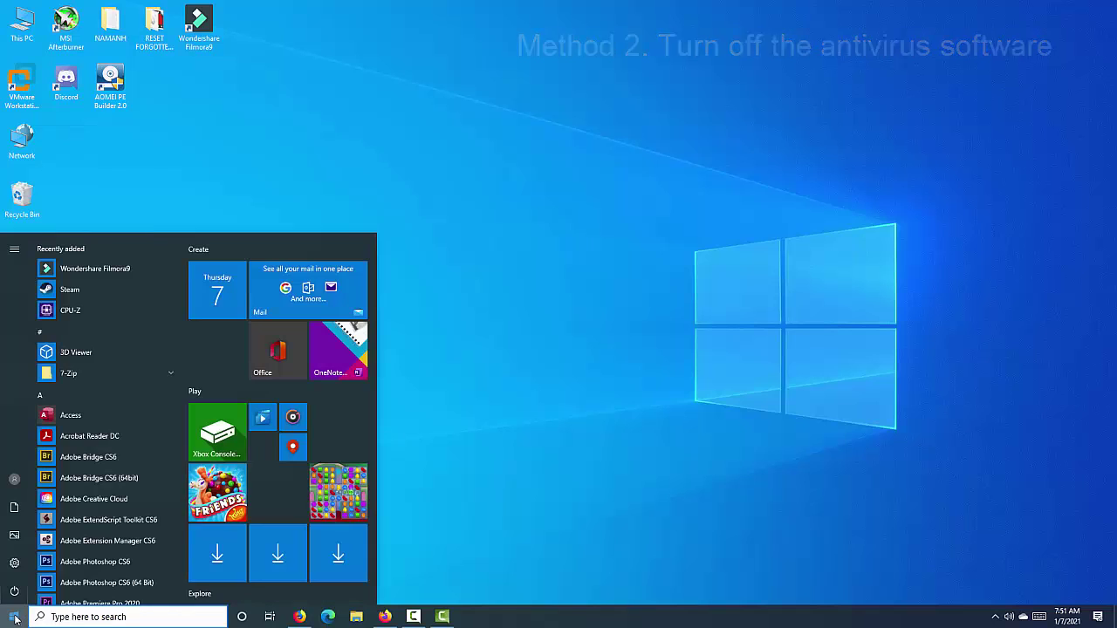
{"action": "mouse_move", "coordinate": [18, 566]}
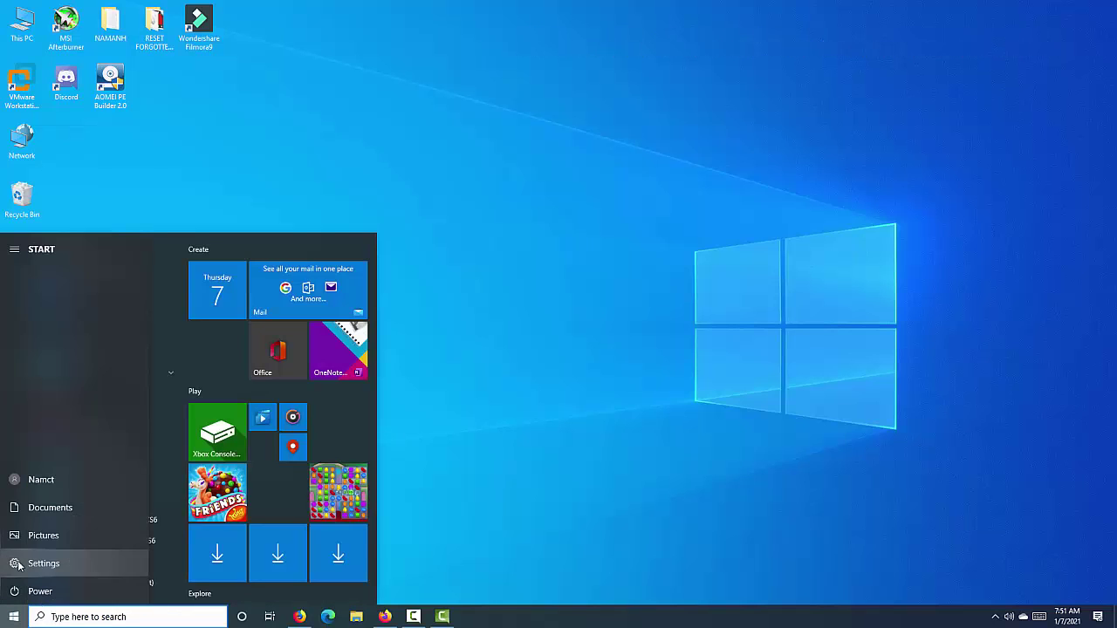
{"action": "left_click", "coordinate": [78, 565]}
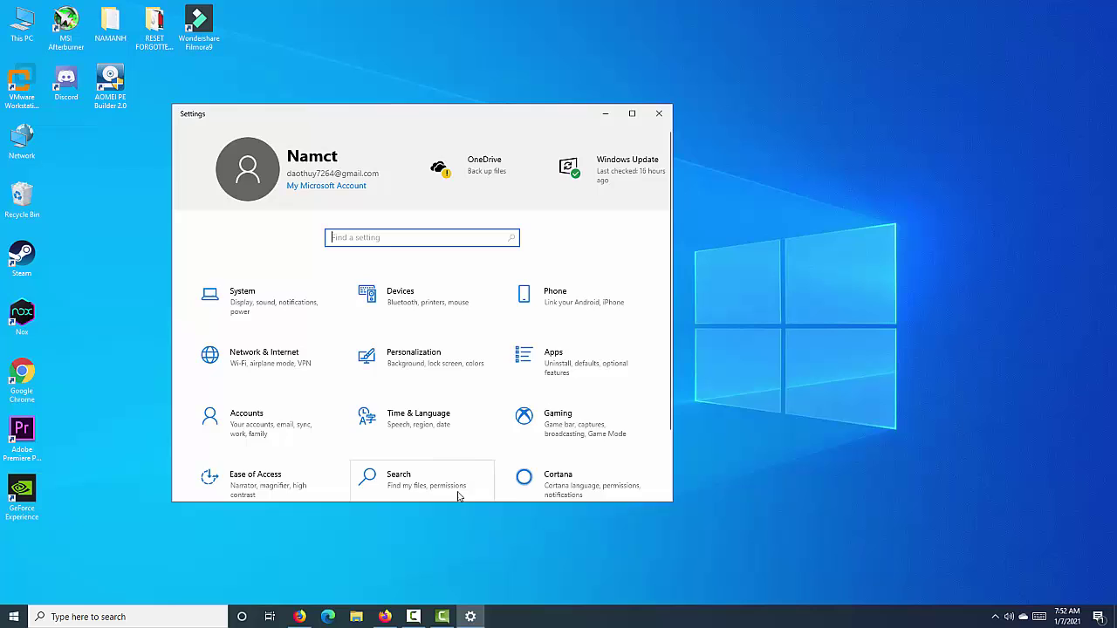
{"action": "scroll", "coordinate": [458, 496], "scroll_direction": "down", "scroll_amount": 2}
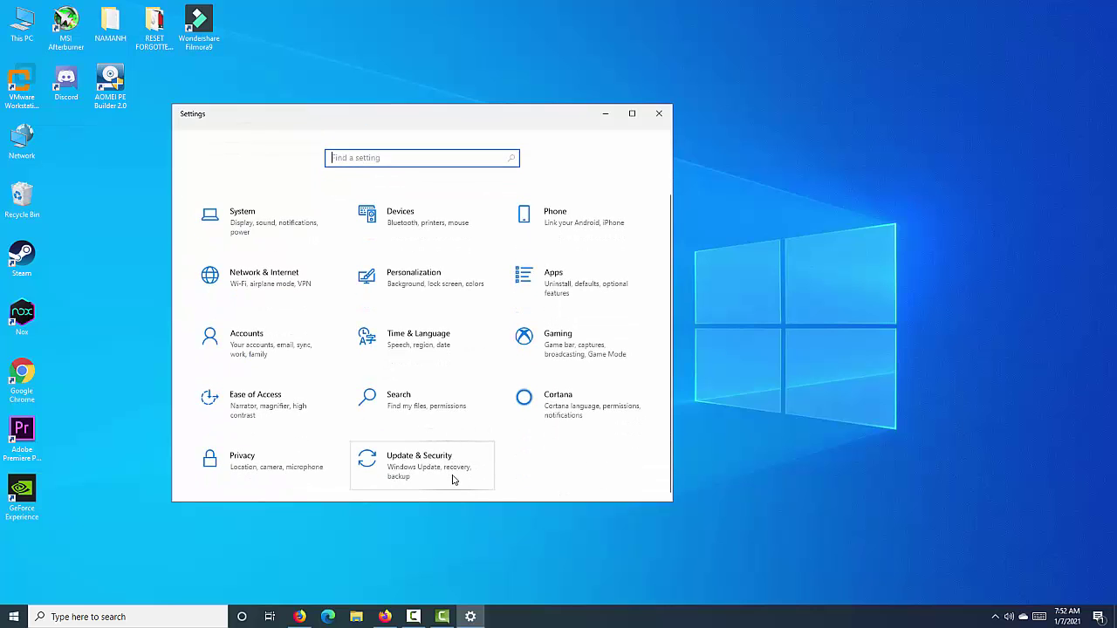
{"action": "left_click", "coordinate": [452, 478]}
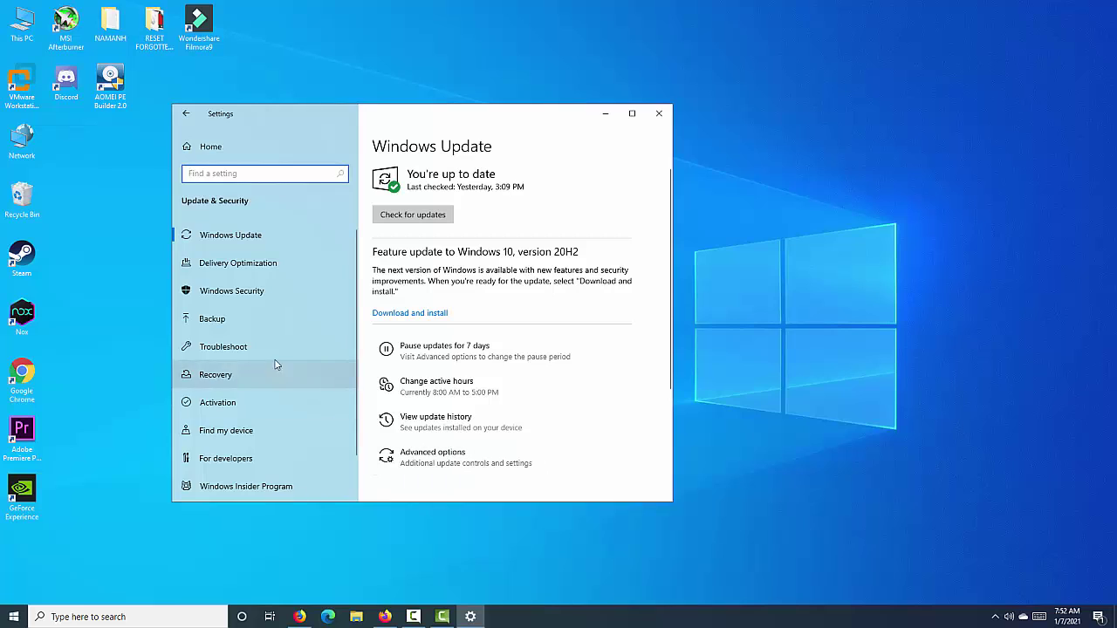
{"action": "left_click", "coordinate": [283, 295]}
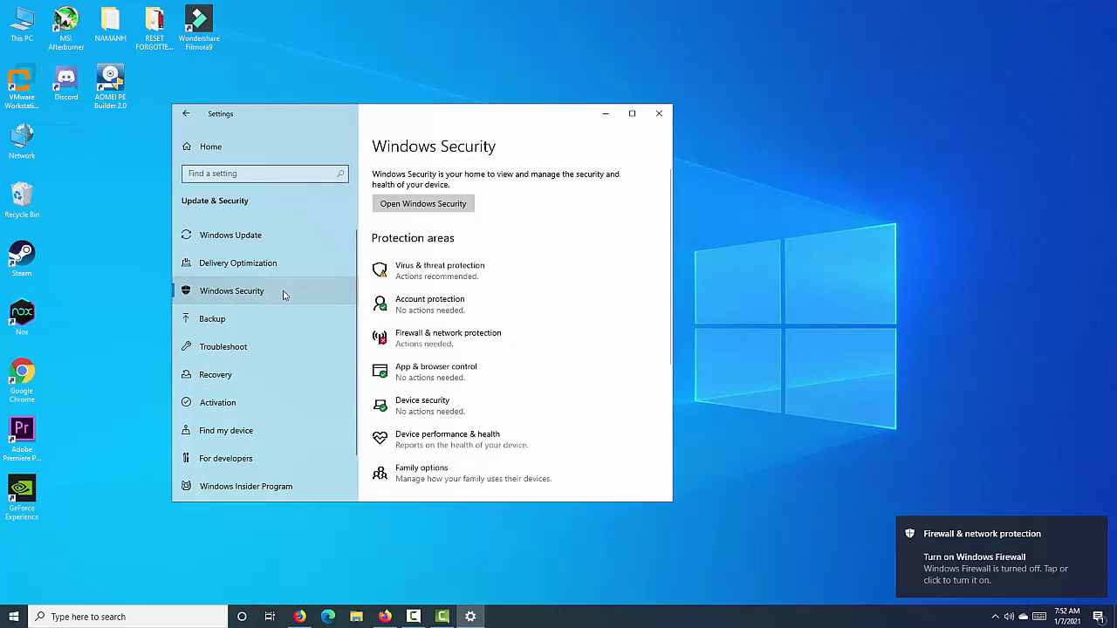
Turn off Real-time protection in the Virus & threat protection settings and close the Windows Security and Settings windows
{"action": "left_click", "coordinate": [504, 283]}
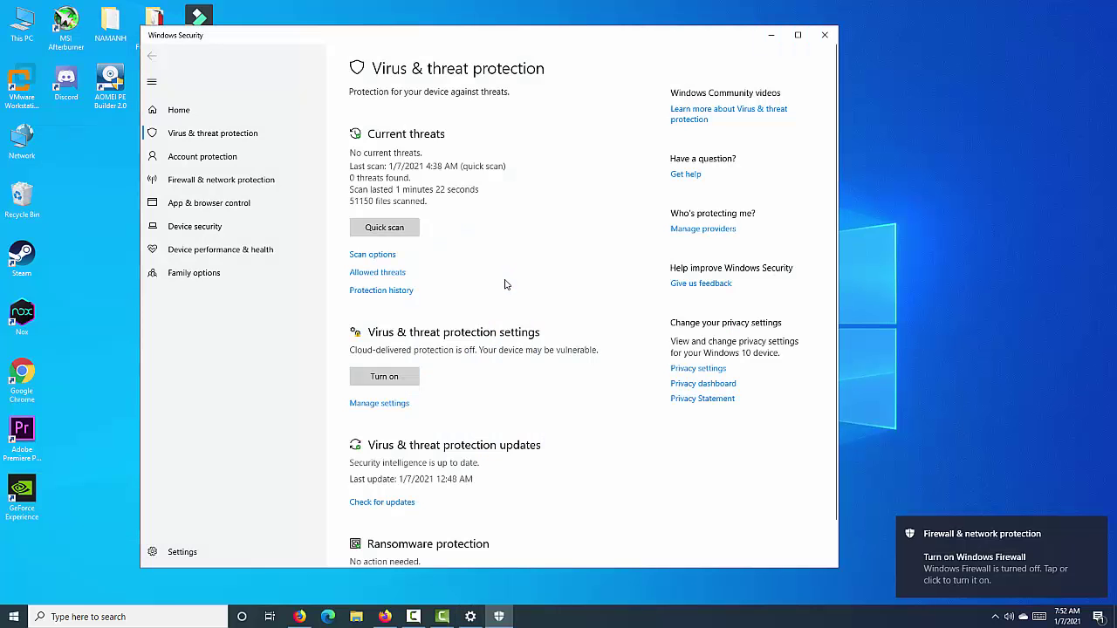
{"action": "left_click", "coordinate": [390, 404]}
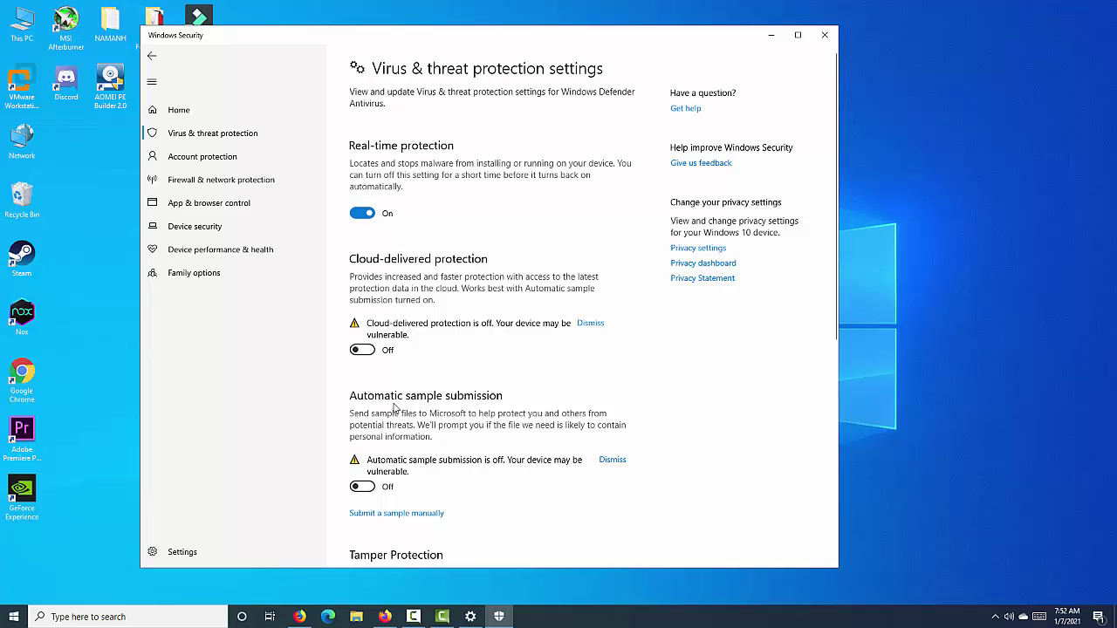
{"action": "left_click", "coordinate": [369, 218]}
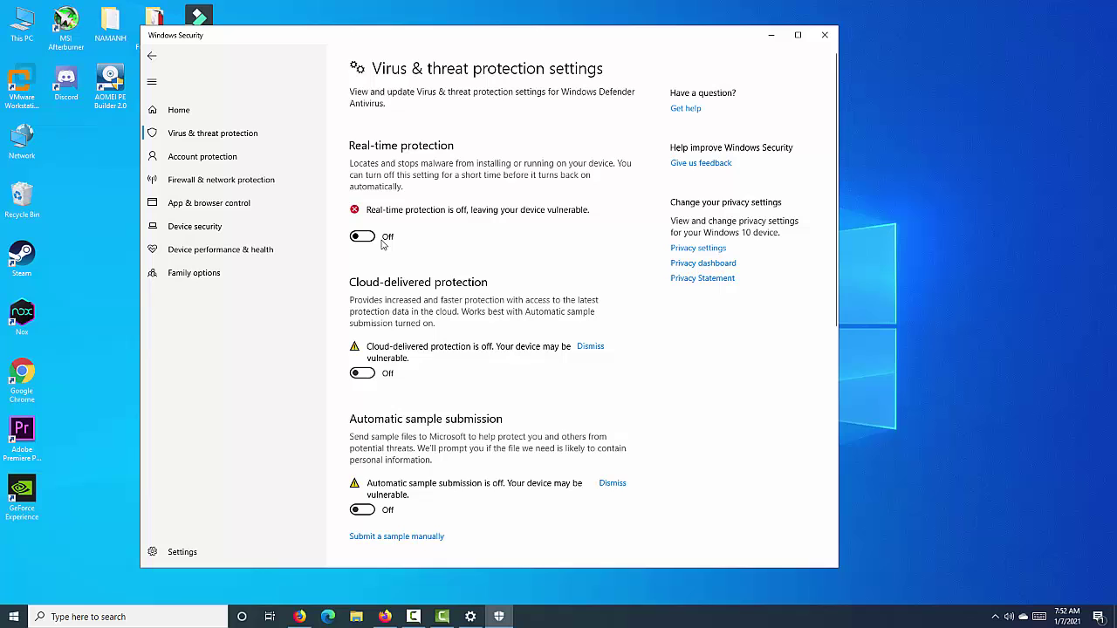
{"action": "left_click", "coordinate": [824, 36]}
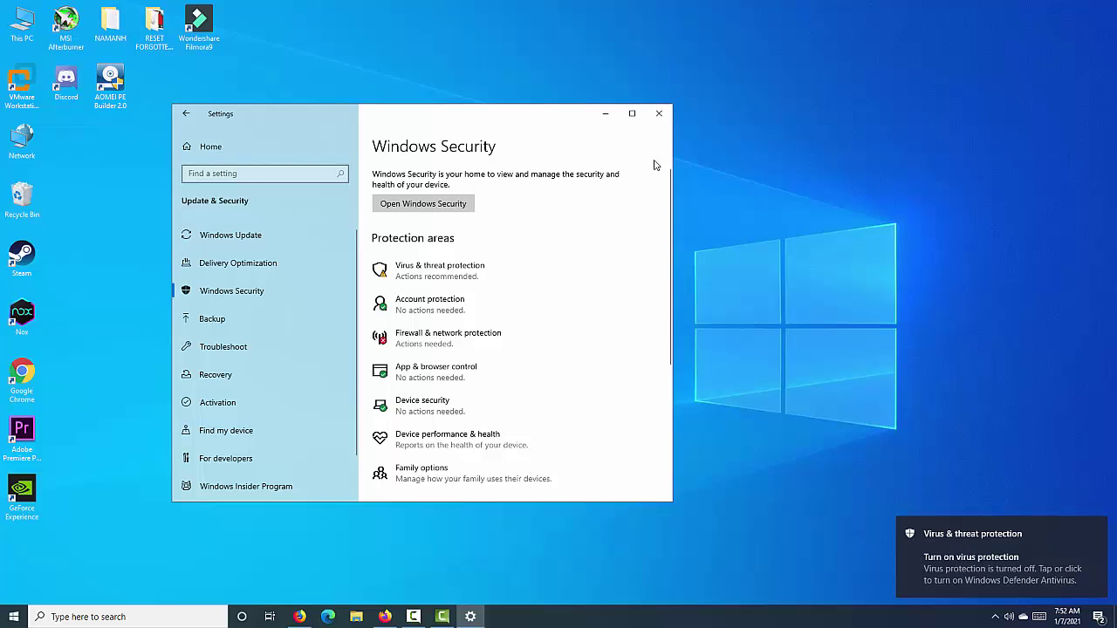
{"action": "left_click", "coordinate": [658, 114]}
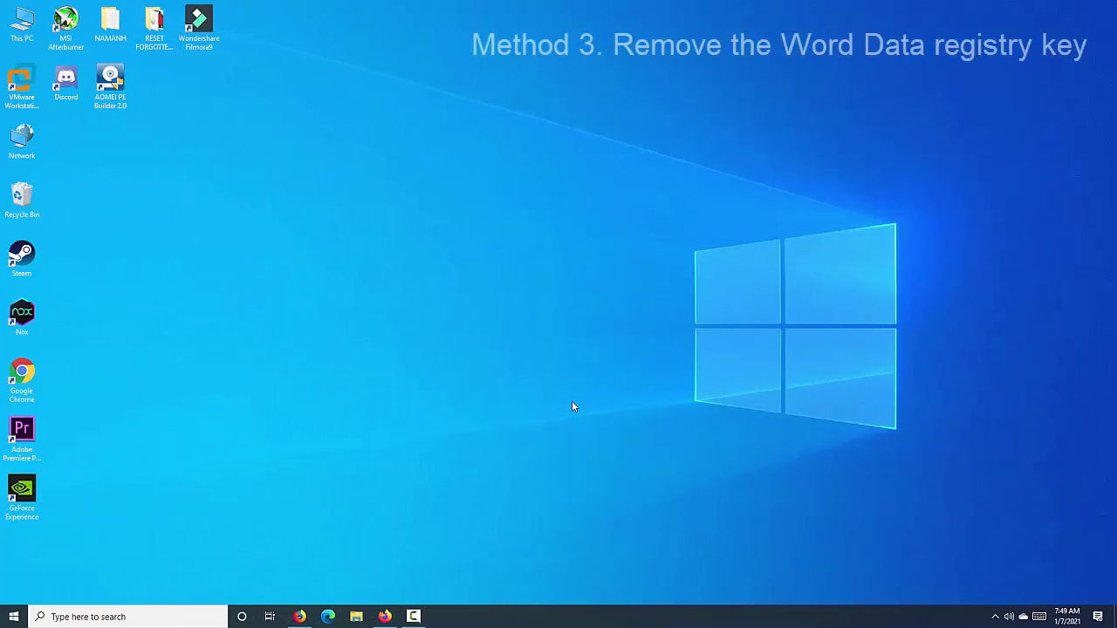
Launch the Registry Editor by running regedit from the Run dialog
{"action": "key", "text": "super+r"}
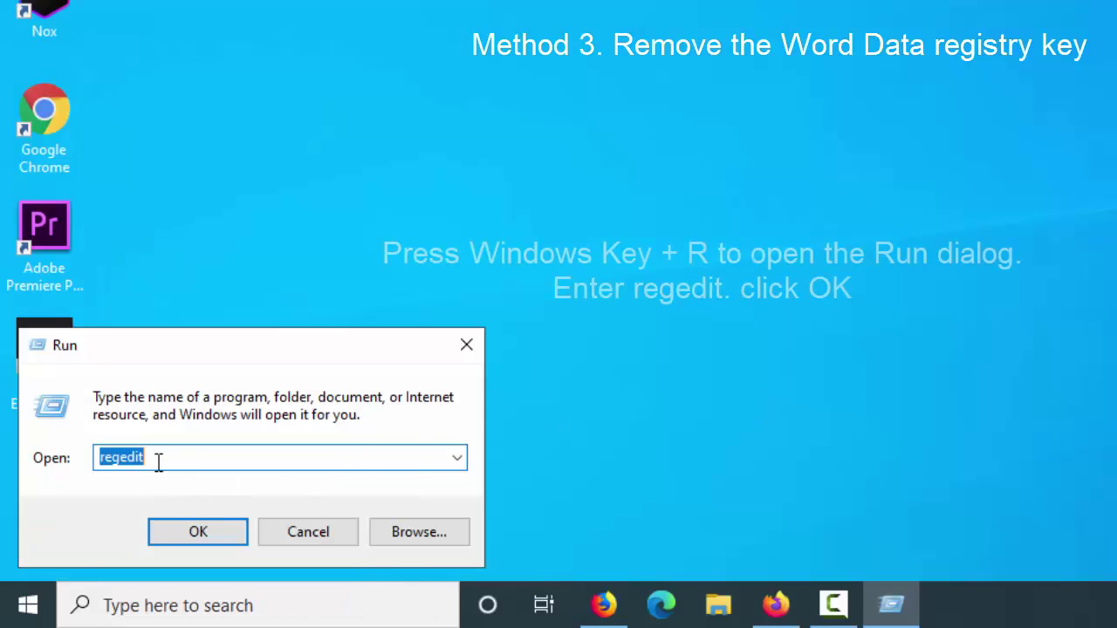
{"action": "left_click", "coordinate": [77, 544]}
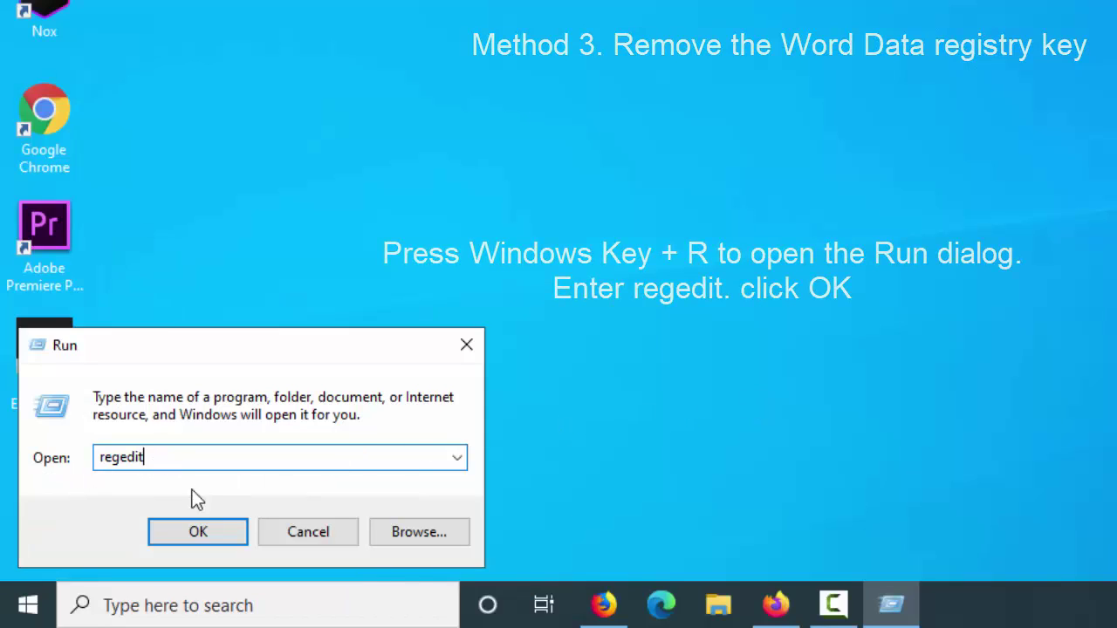
{"action": "left_click", "coordinate": [206, 535]}
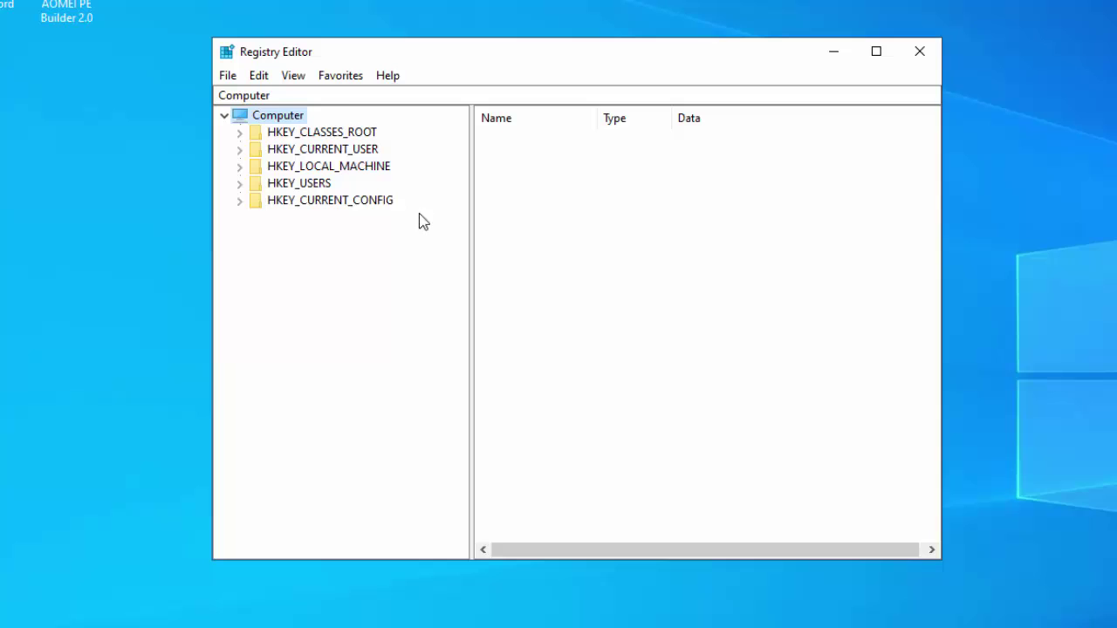
Expand the registry tree through HKEY_CURRENT_USER\Software\Microsoft\Office to the 16.0 key
{"action": "double_click", "coordinate": [328, 150]}
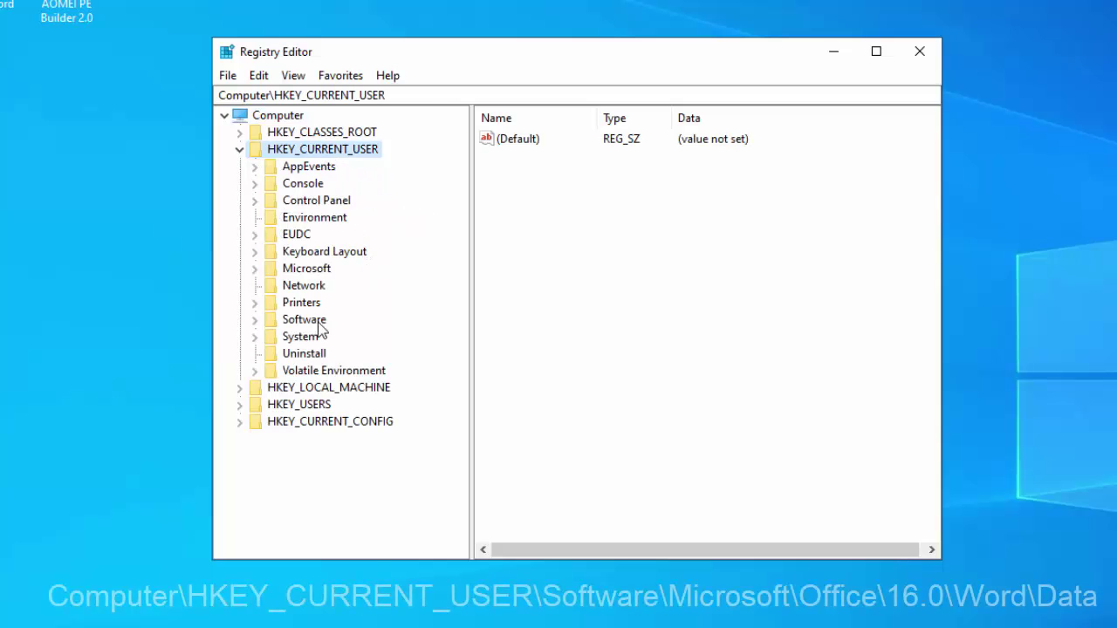
{"action": "double_click", "coordinate": [304, 320]}
{"action": "left_click_drag", "start_coordinate": [464, 220], "coordinate": [439, 352]}
{"action": "double_click", "coordinate": [321, 302]}
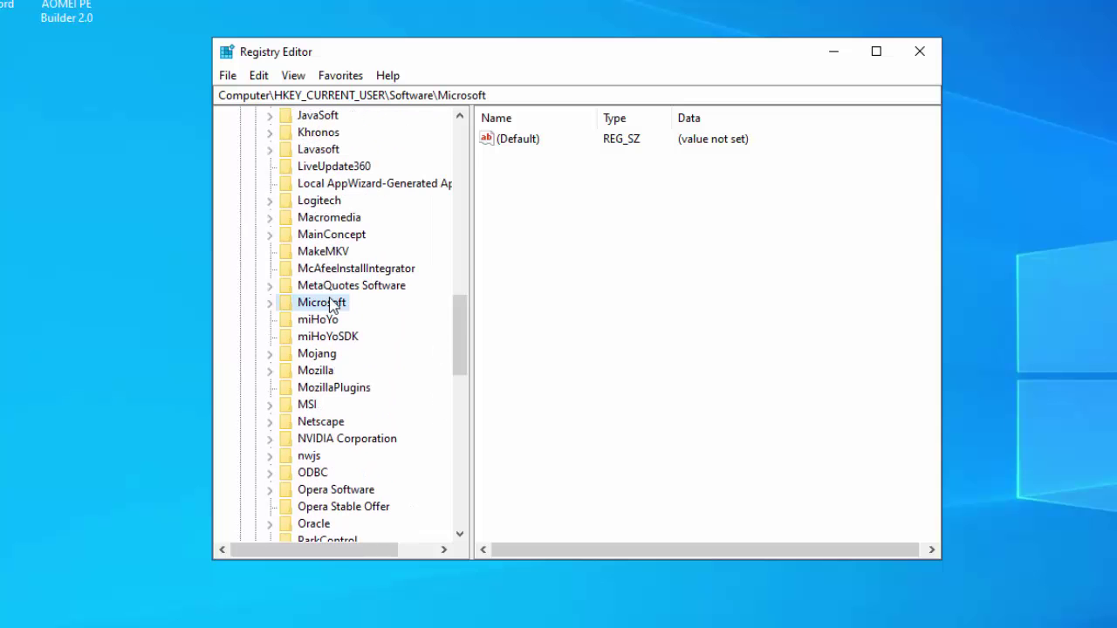
{"action": "left_click_drag", "start_coordinate": [460, 236], "coordinate": [453, 338]}
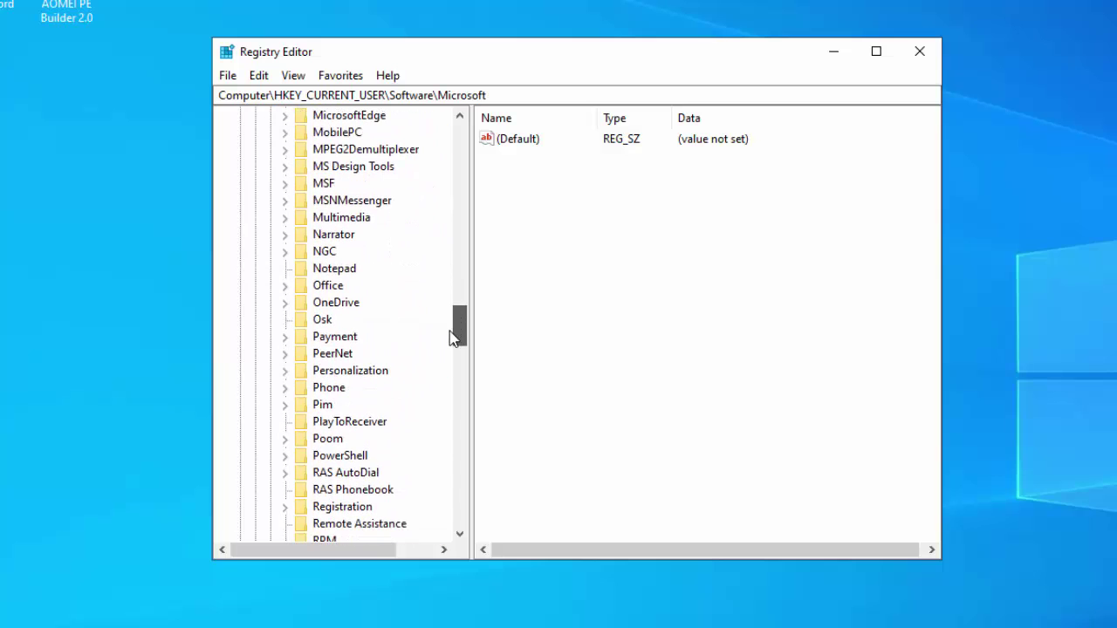
{"action": "double_click", "coordinate": [337, 288]}
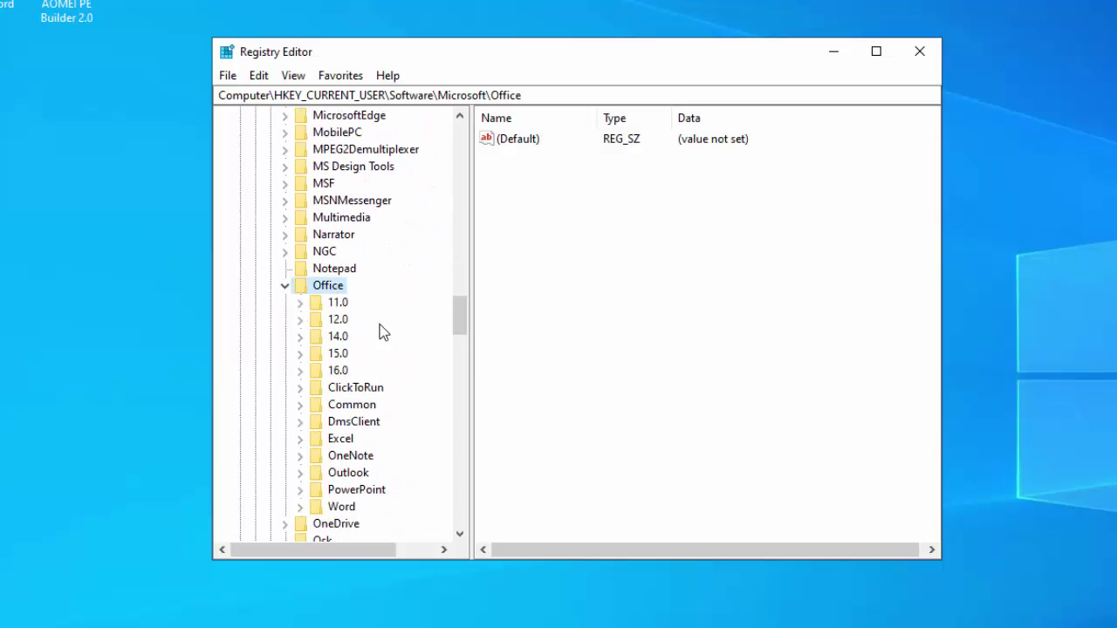
{"action": "double_click", "coordinate": [337, 371]}
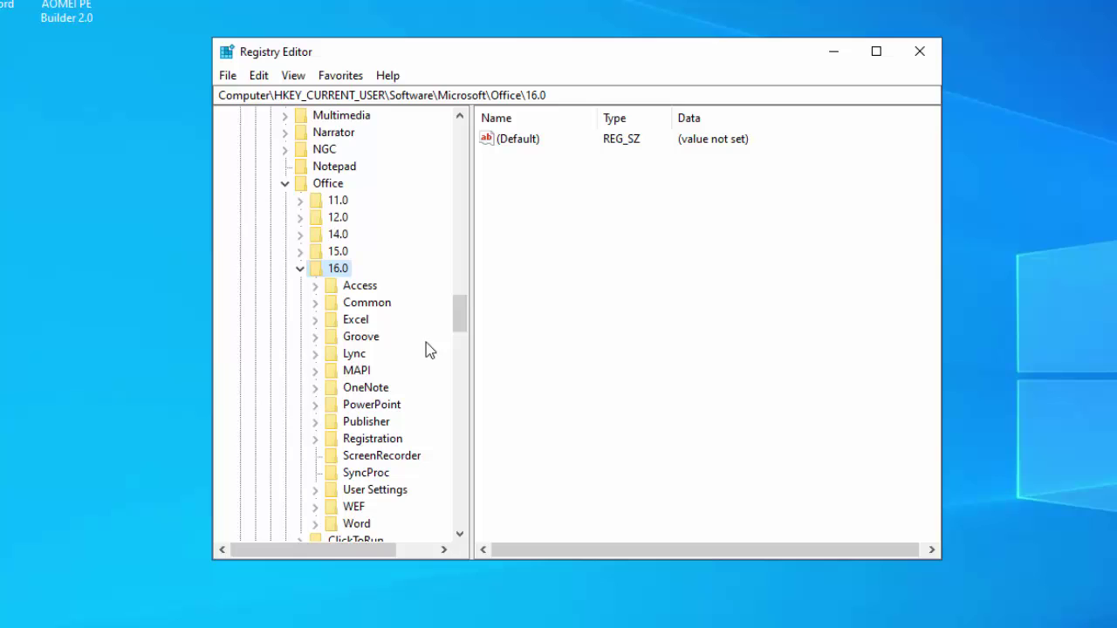
Expand the Word key under 16.0, widen the key tree, and select its Data subkey
{"action": "left_click_drag", "start_coordinate": [453, 319], "coordinate": [452, 338]}
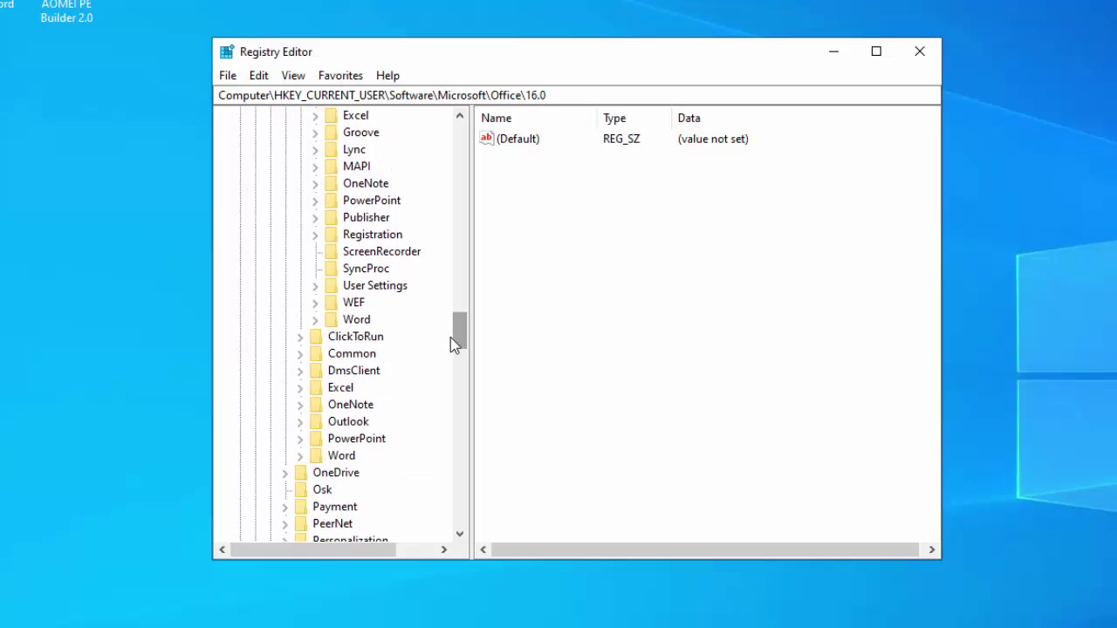
{"action": "left_click", "coordinate": [365, 325]}
{"action": "double_click", "coordinate": [365, 322]}
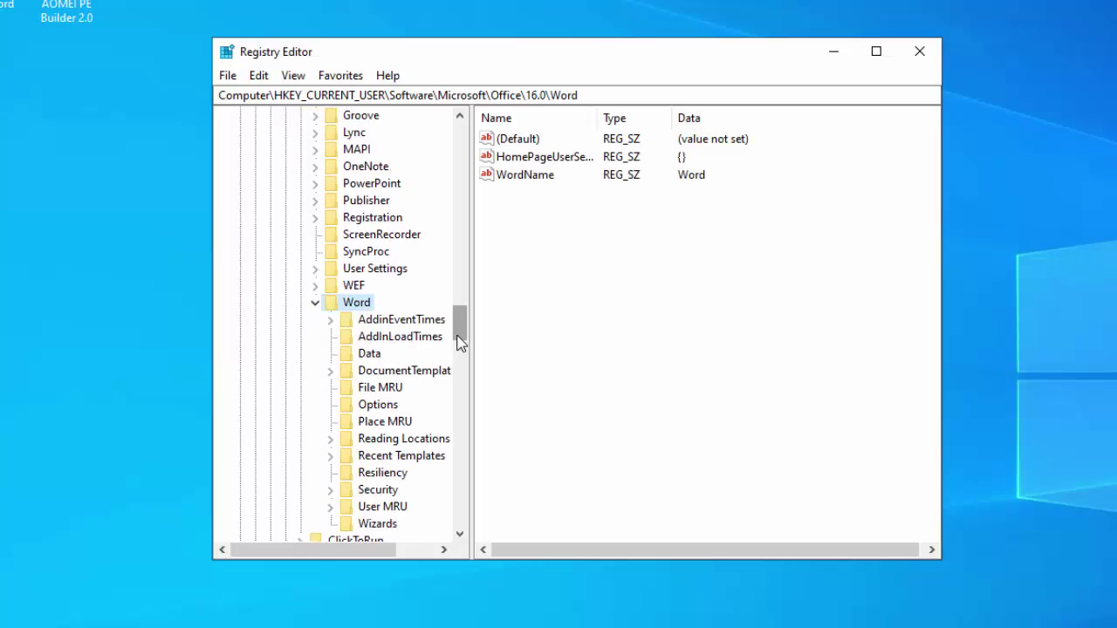
{"action": "left_click_drag", "start_coordinate": [471, 369], "coordinate": [497, 359]}
{"action": "left_click", "coordinate": [382, 355]}
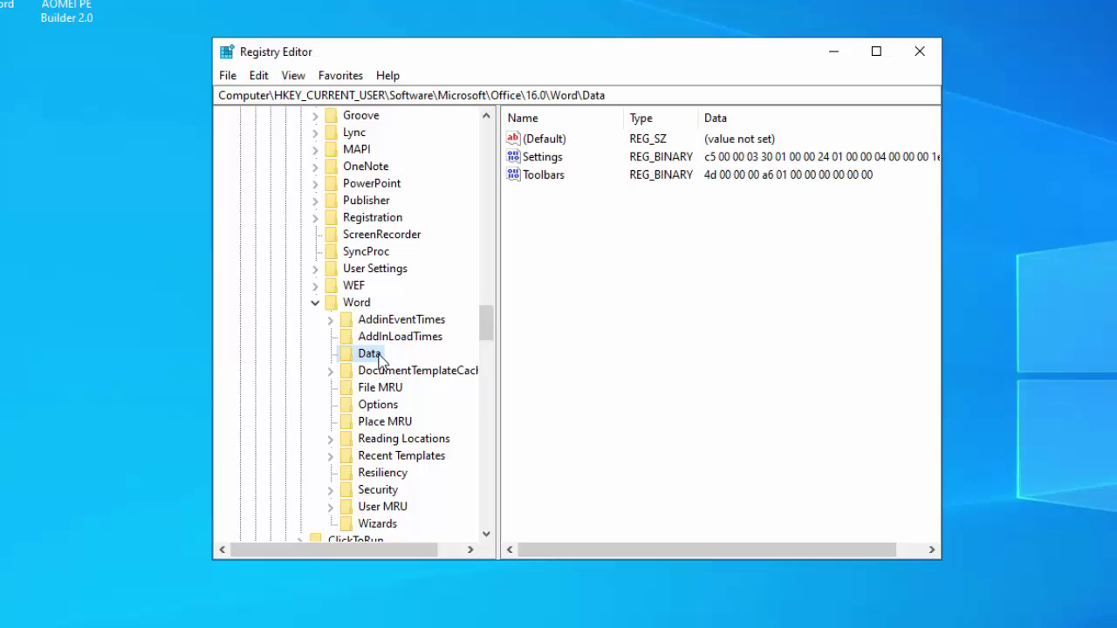
Export the Word Data key to the Desktop as a registration file named back-up
{"action": "right_click", "coordinate": [381, 359]}
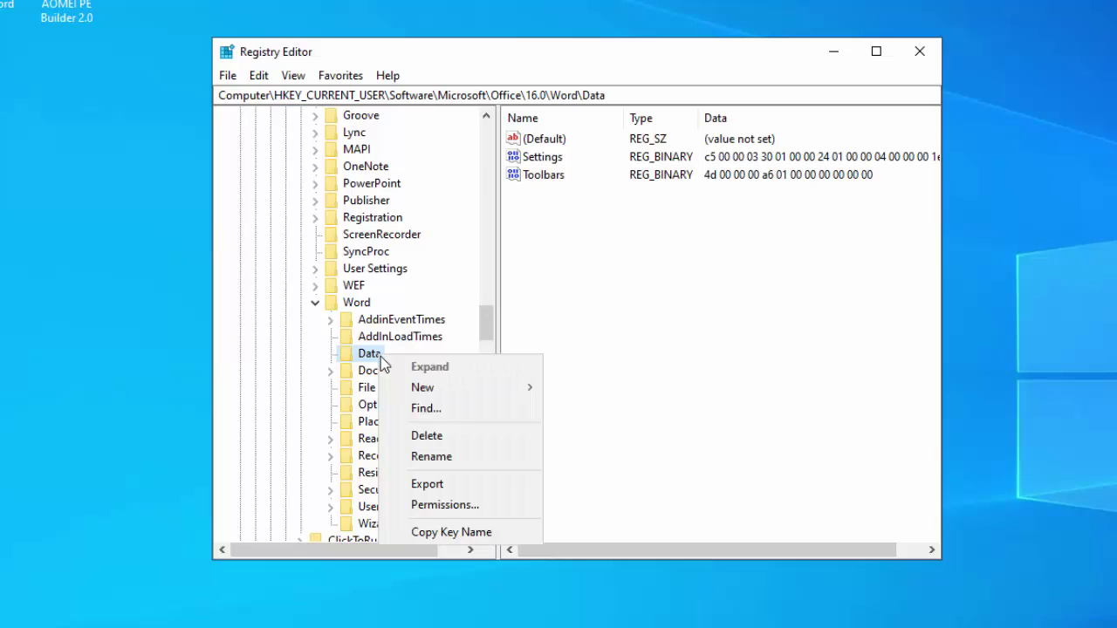
{"action": "left_click", "coordinate": [467, 486]}
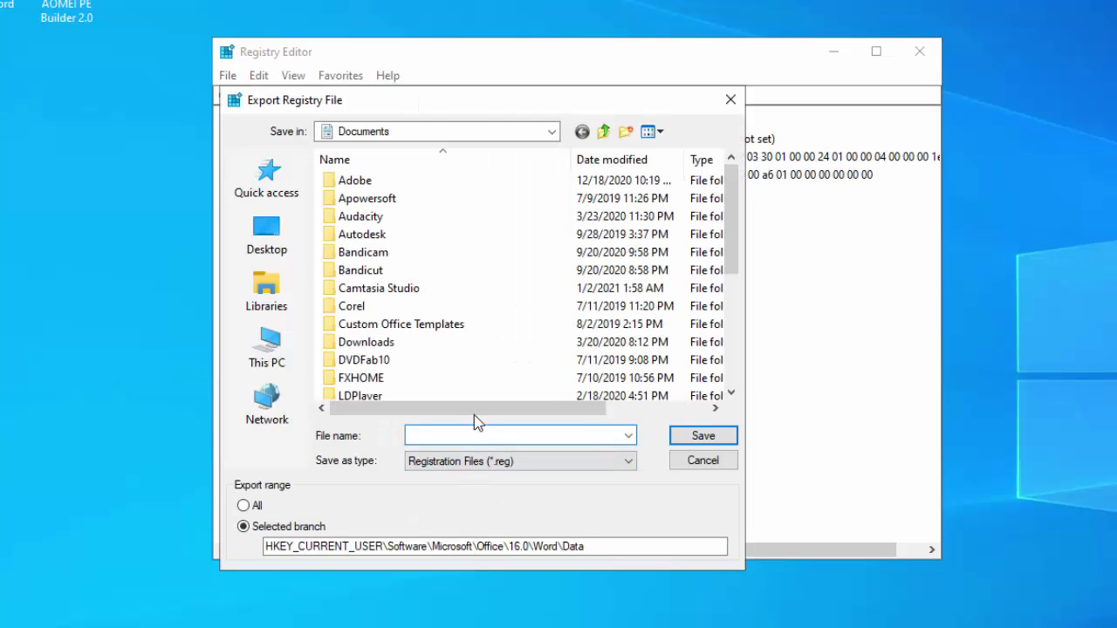
{"action": "left_click", "coordinate": [286, 251]}
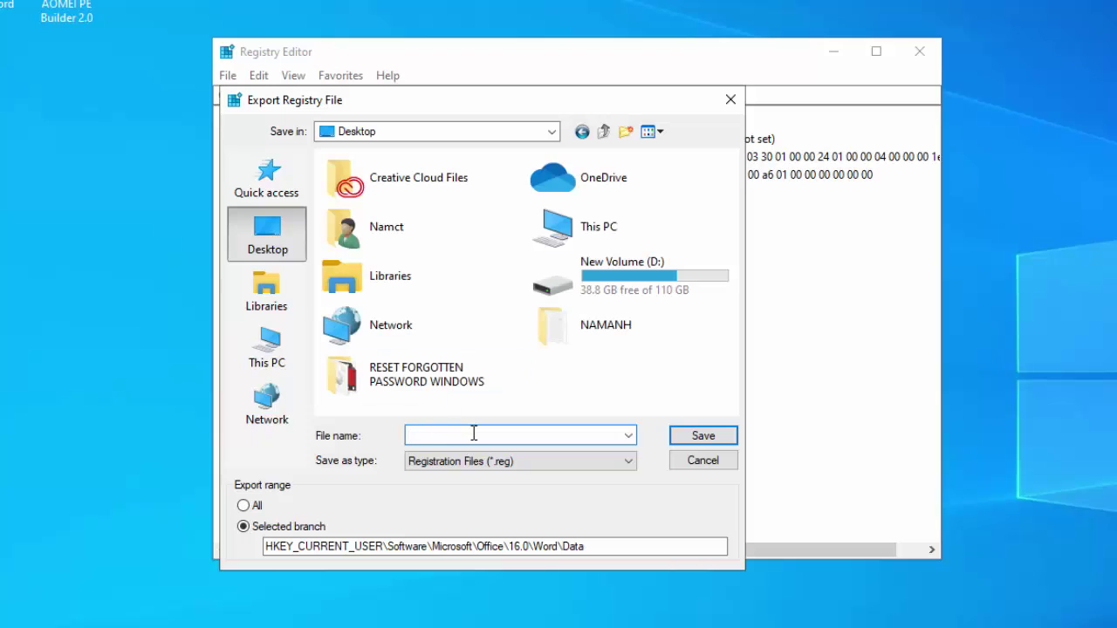
{"action": "type", "text": "back-up"}
{"action": "left_click", "coordinate": [679, 438]}
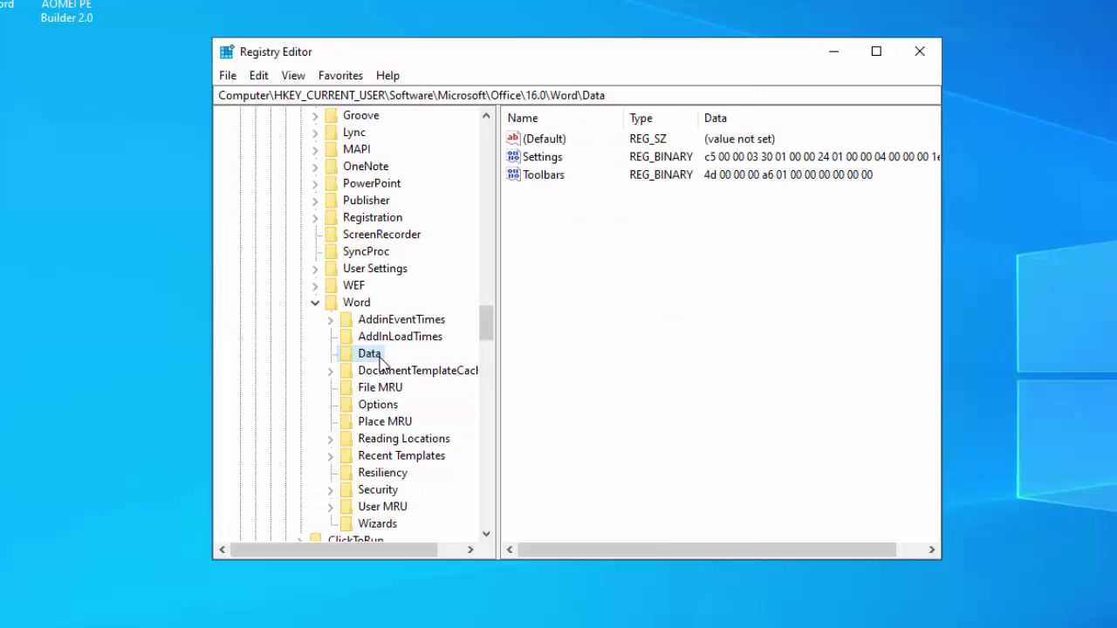
Delete the Data key under Word, confirm the deletion, and close Registry Editor
{"action": "right_click", "coordinate": [380, 358]}
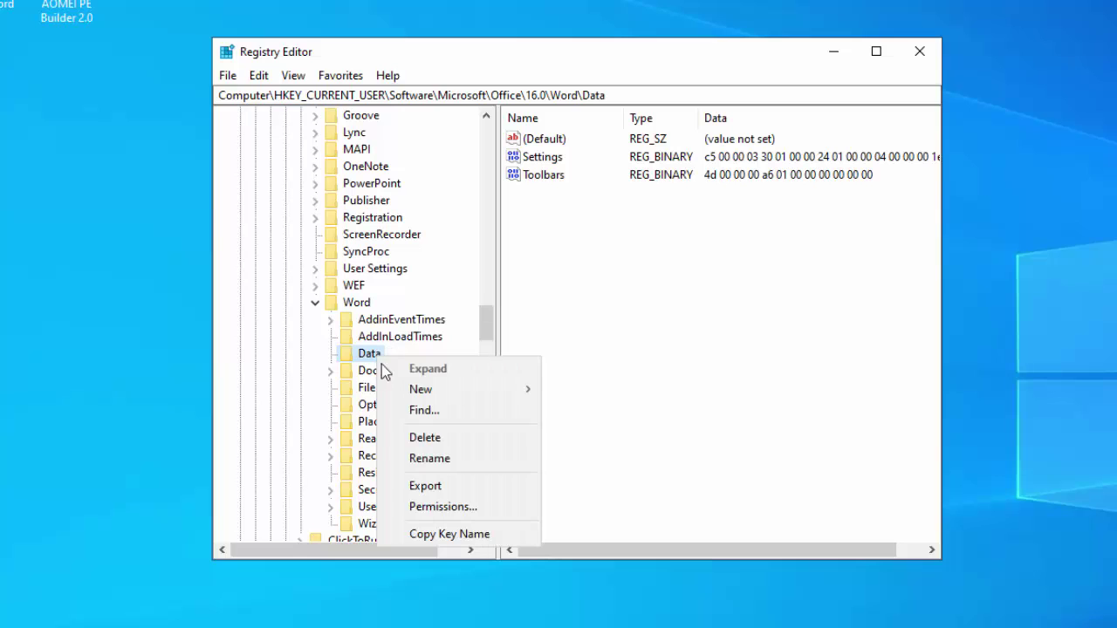
{"action": "left_click", "coordinate": [474, 446]}
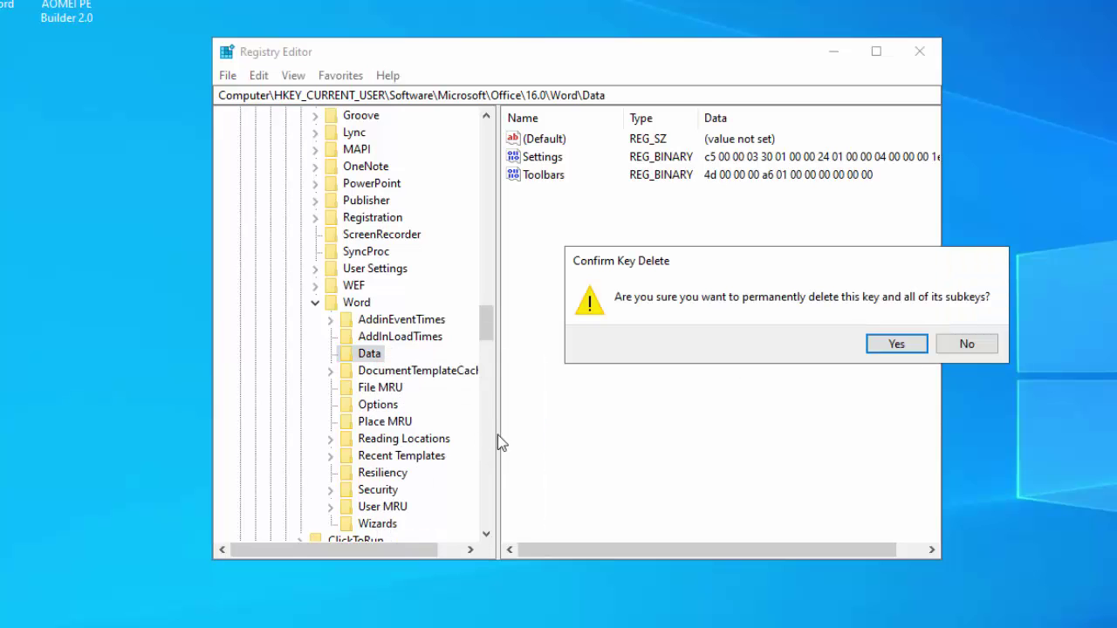
{"action": "left_click", "coordinate": [898, 345]}
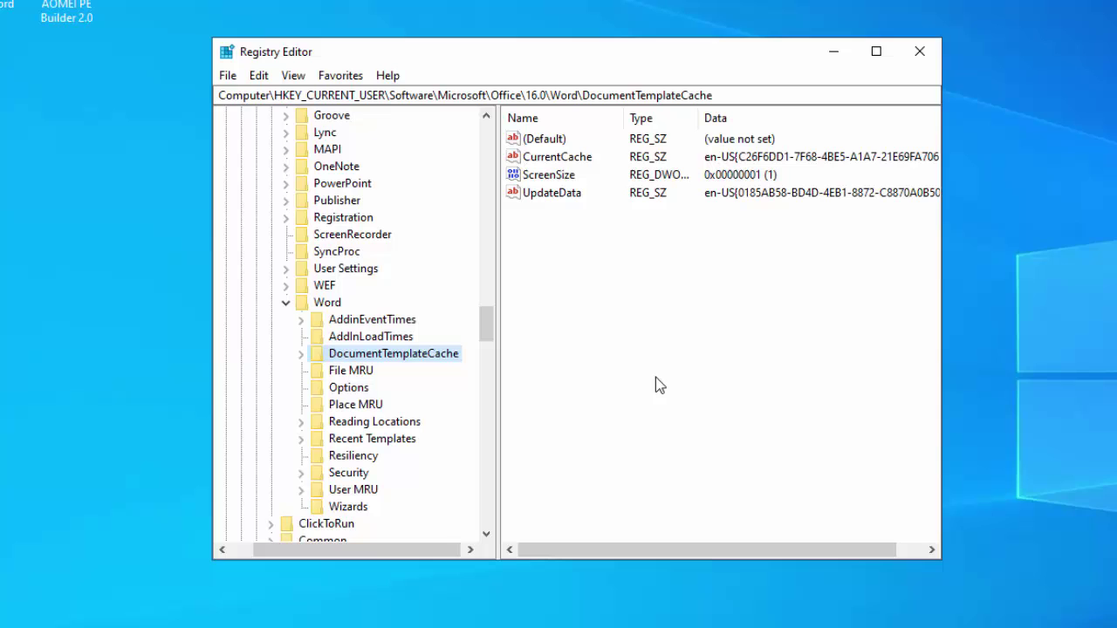
{"action": "left_click", "coordinate": [920, 52]}
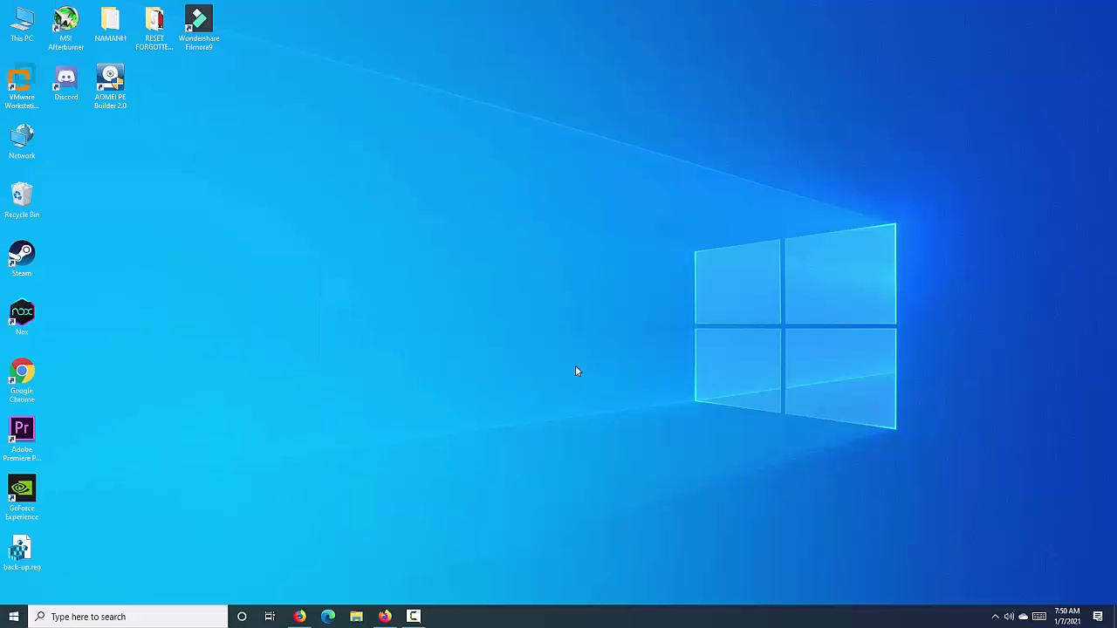
Restart the computer
{"action": "left_click", "coordinate": [10, 616]}
{"action": "left_click", "coordinate": [14, 591]}
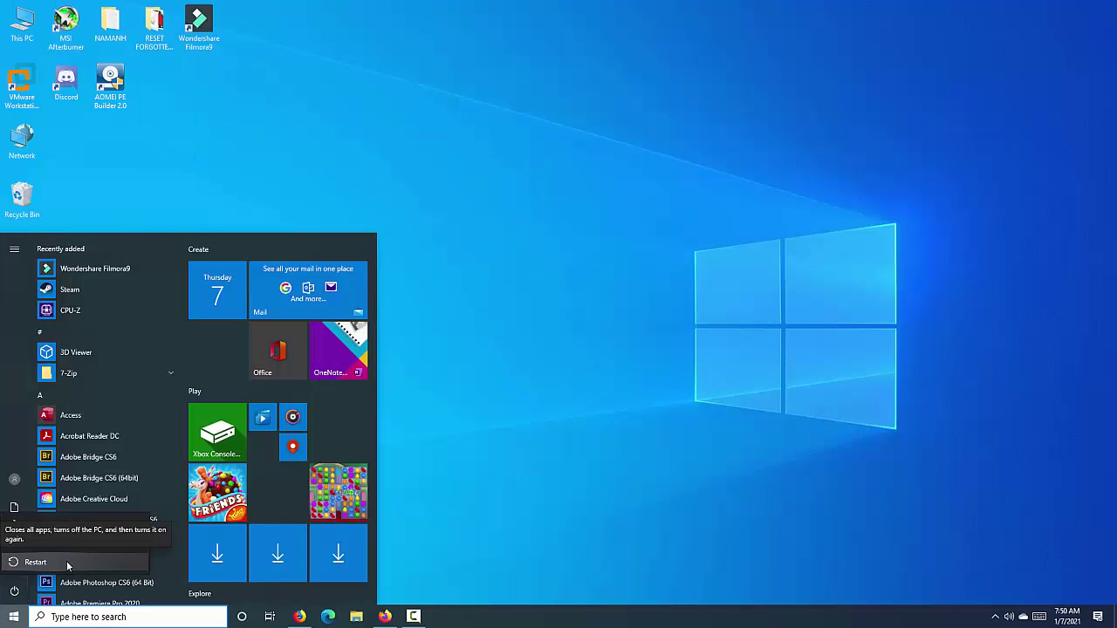